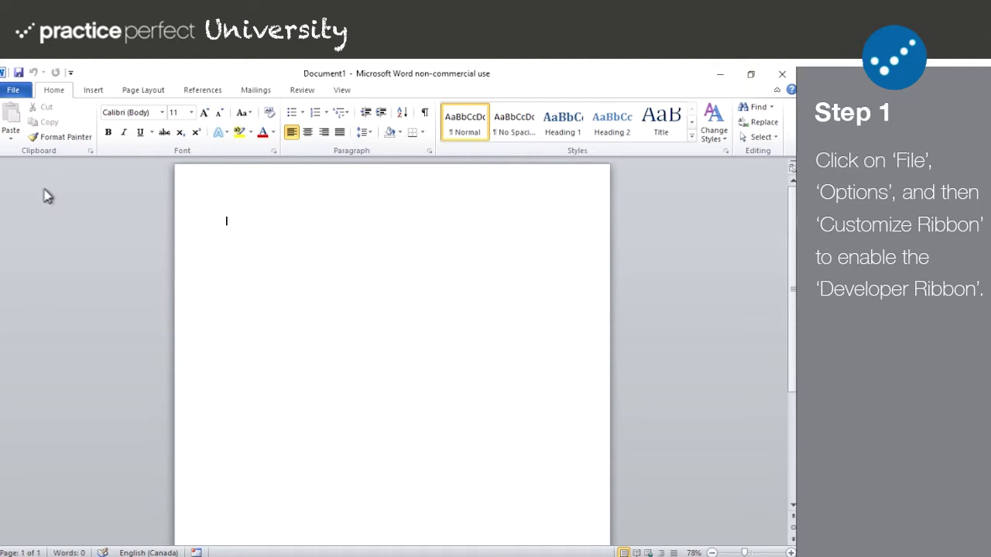
Enable the Developer ribbon tab in the Word options.
{"action": "left_click", "coordinate": [21, 91]}
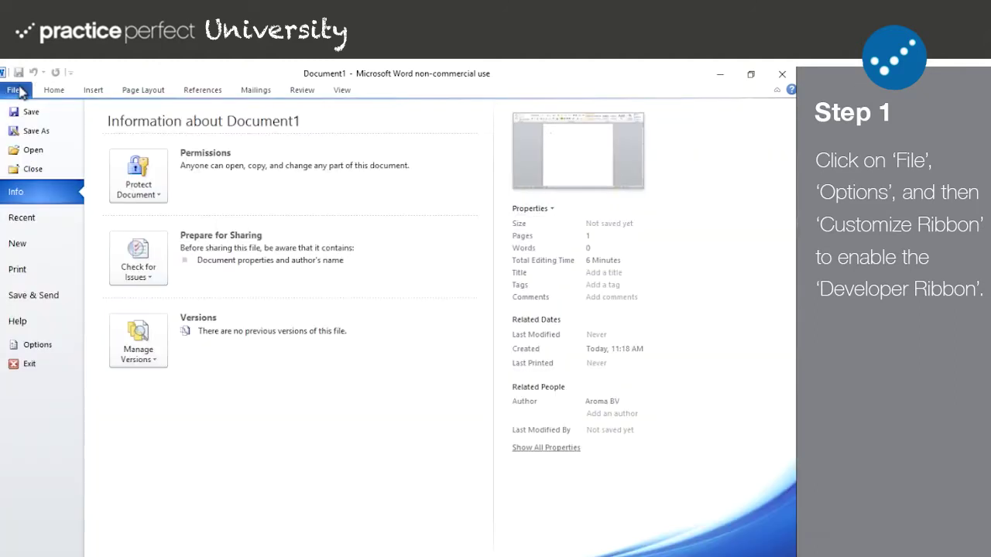
{"action": "left_click", "coordinate": [44, 347]}
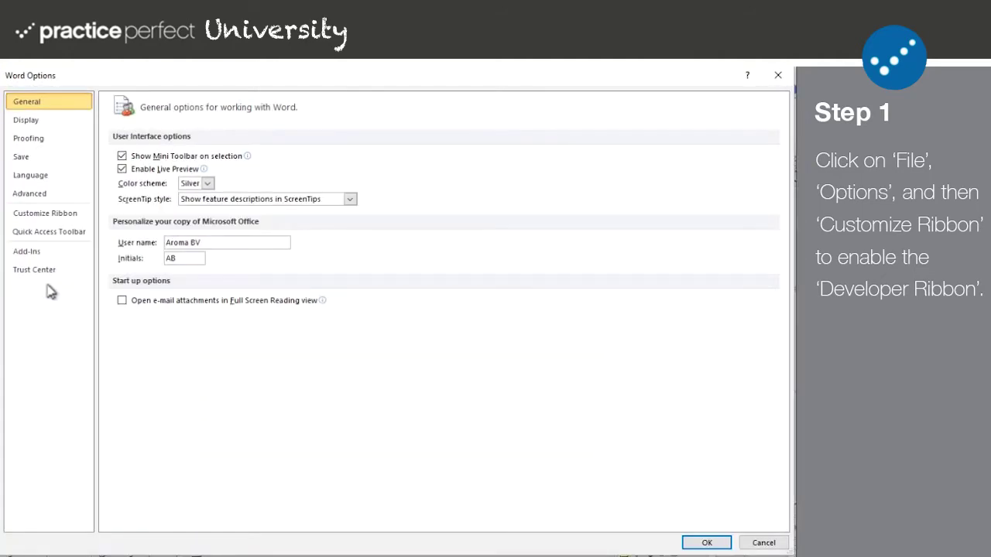
{"action": "left_click", "coordinate": [65, 217]}
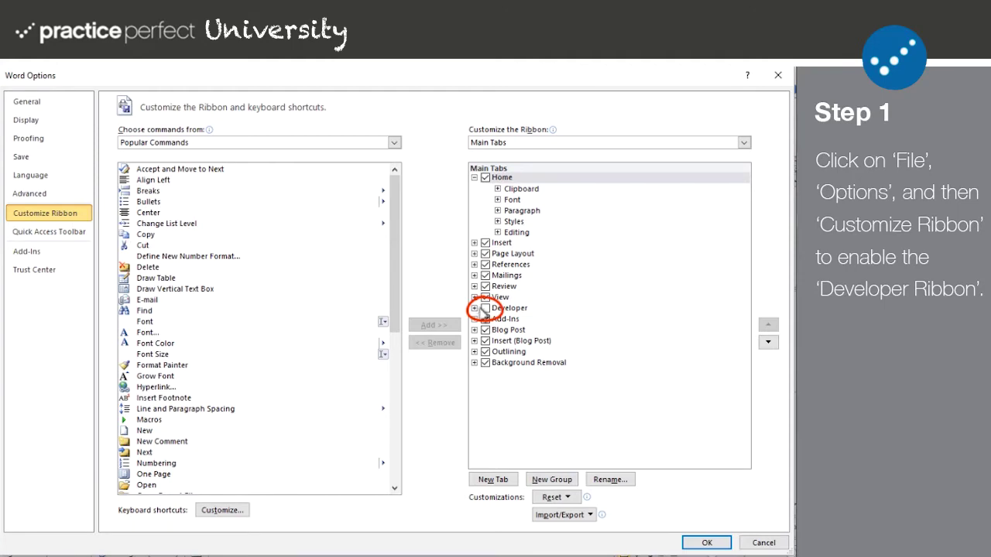
{"action": "left_click", "coordinate": [485, 309]}
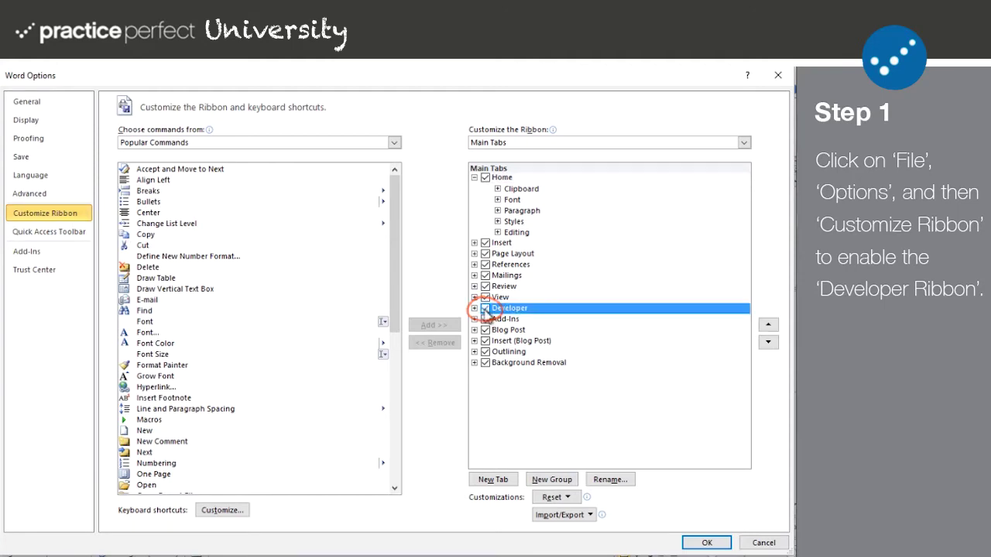
{"action": "left_click", "coordinate": [706, 542]}
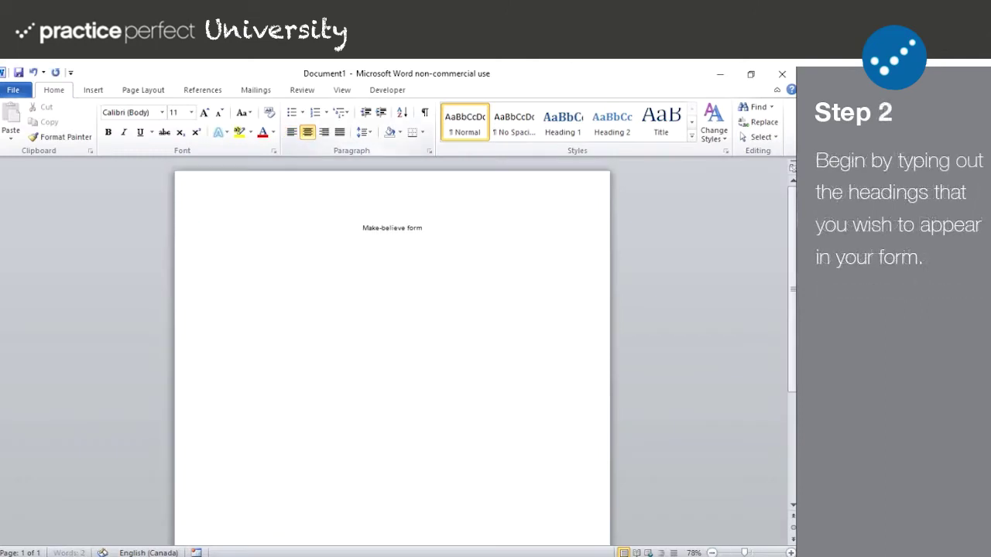
Insert a table of two columns and four rows below the title, labelling the first row's cells "First name:" and "Last name:".
{"action": "left_click", "coordinate": [93, 90]}
{"action": "left_click", "coordinate": [115, 124]}
{"action": "left_click", "coordinate": [114, 198]}
{"action": "type", "text": "First name:"}
{"action": "key", "text": "Tab"}
{"action": "type", "text": "Last name:"}
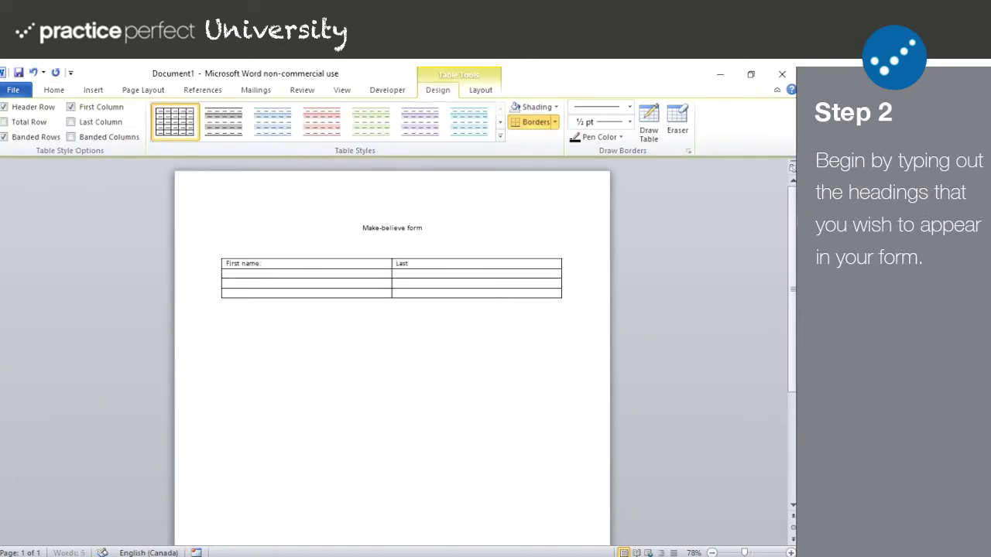
Label the second table row "Date of birth:" and "Age:", and the third row "Gender:" and "Marital status:".
{"action": "key", "text": "Tab"}
{"action": "type", "text": "Date of birth:"}
{"action": "left_click", "coordinate": [447, 275]}
{"action": "type", "text": "Age:"}
{"action": "left_click", "coordinate": [265, 284]}
{"action": "type", "text": "Gender:"}
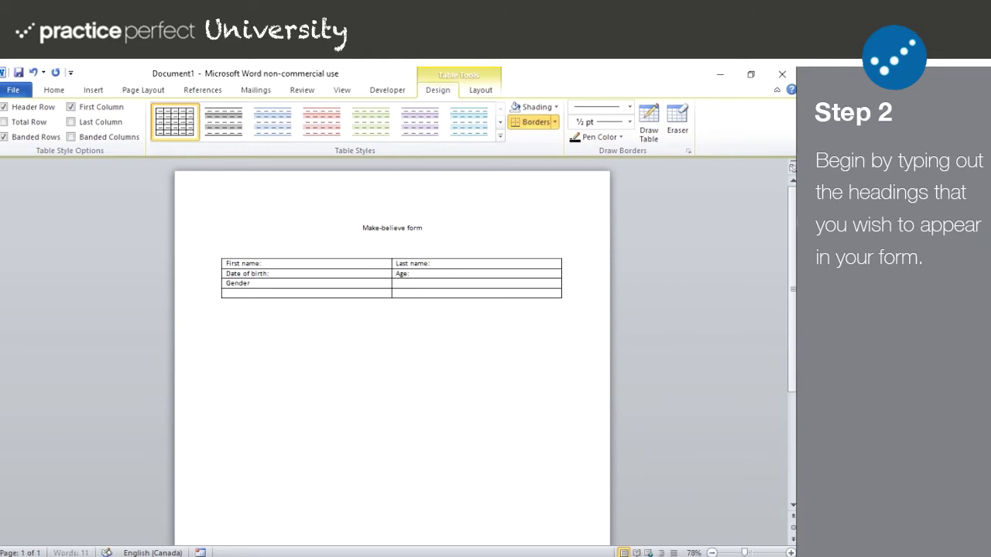
{"action": "left_click", "coordinate": [406, 285]}
{"action": "type", "text": "Marital status:"}
Label the fourth table row's cells "Home phone:" and "Email:".
{"action": "left_click", "coordinate": [325, 294]}
{"action": "type", "text": "Home phone:"}
{"action": "left_click", "coordinate": [401, 297]}
{"action": "type", "text": "Email:"}
Add the headings "Cause of injury:", "Assessment date:" and "Insurance provider:" below the table, leaving an empty line between them.
{"action": "left_click", "coordinate": [226, 323]}
{"action": "type", "text": "Cause of injury:"}
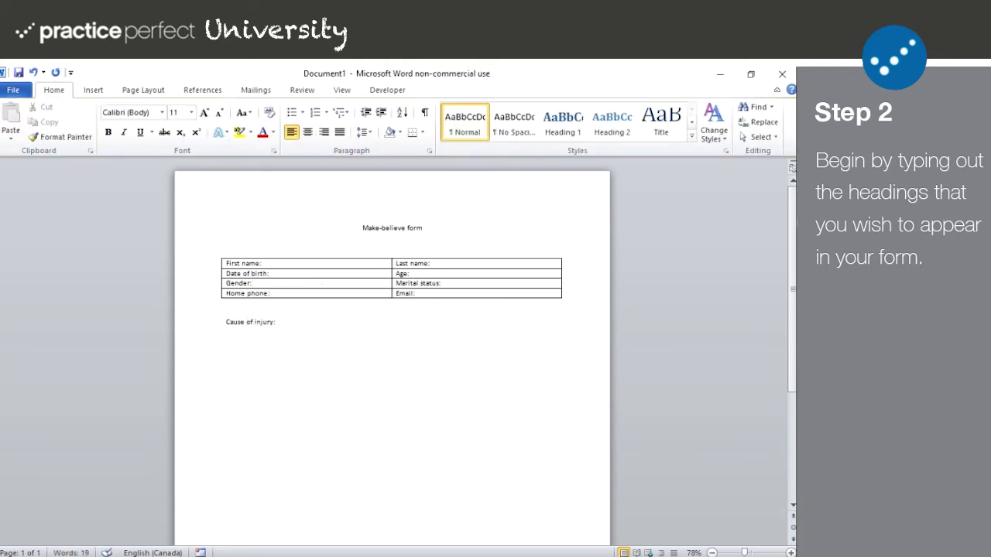
{"action": "key", "text": "Return"}
{"action": "key", "text": "Return"}
{"action": "type", "text": "Assessment date:"}
{"action": "key", "text": "Return"}
{"action": "key", "text": "Return"}
{"action": "type", "text": "Insurance provider:"}
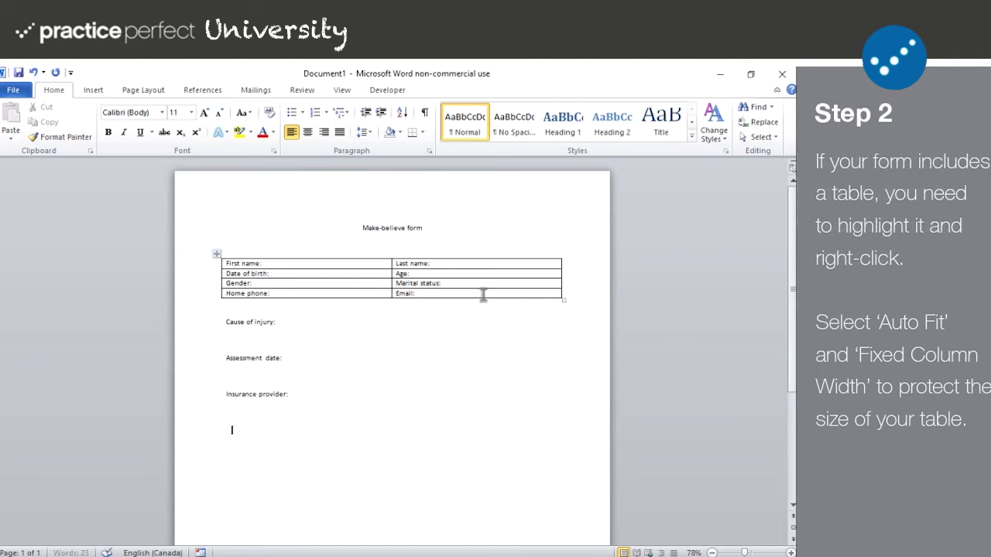
Set the AutoFit behaviour of the whole table to Fixed Column Width.
{"action": "left_click_drag", "start_coordinate": [548, 292], "coordinate": [262, 265]}
{"action": "right_click", "coordinate": [262, 265]}
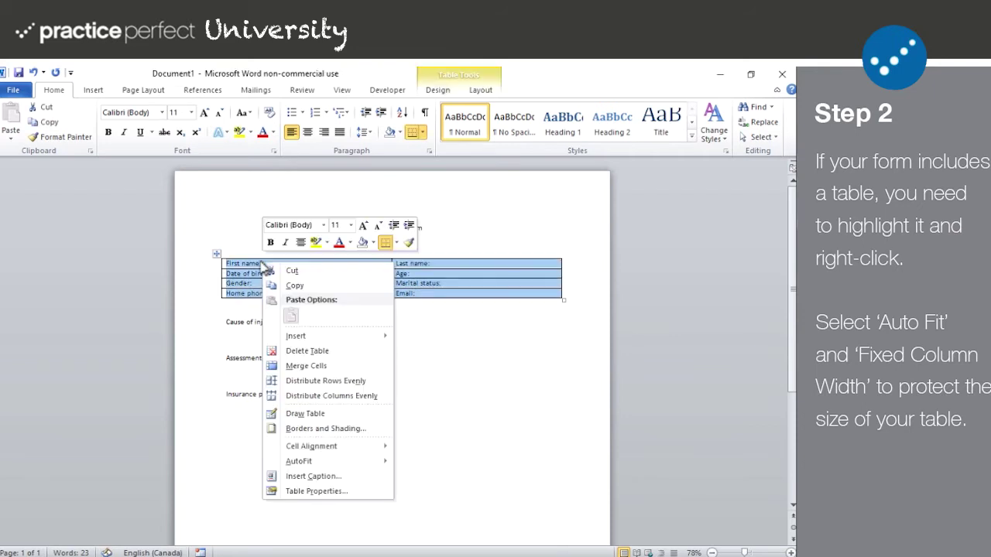
{"action": "mouse_move", "coordinate": [343, 462]}
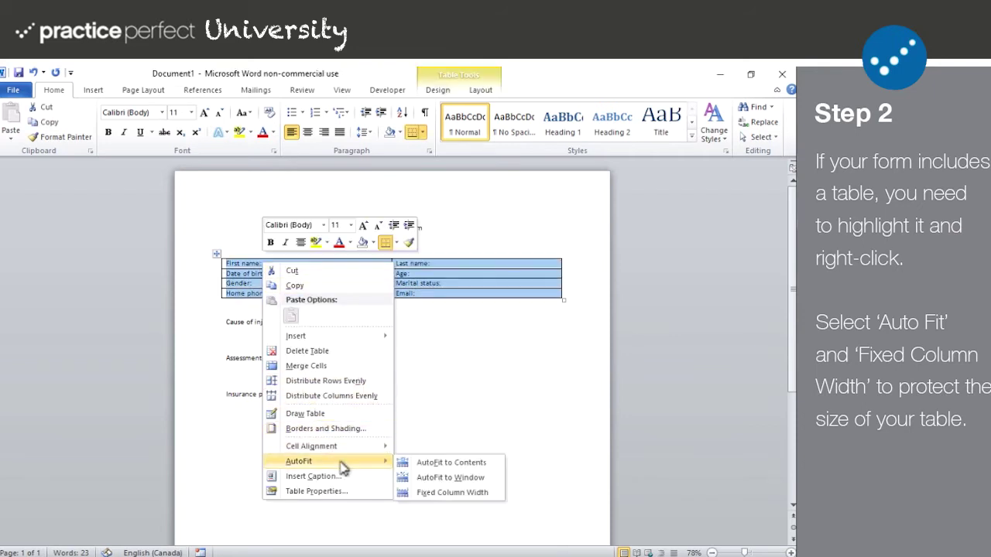
{"action": "left_click", "coordinate": [447, 494]}
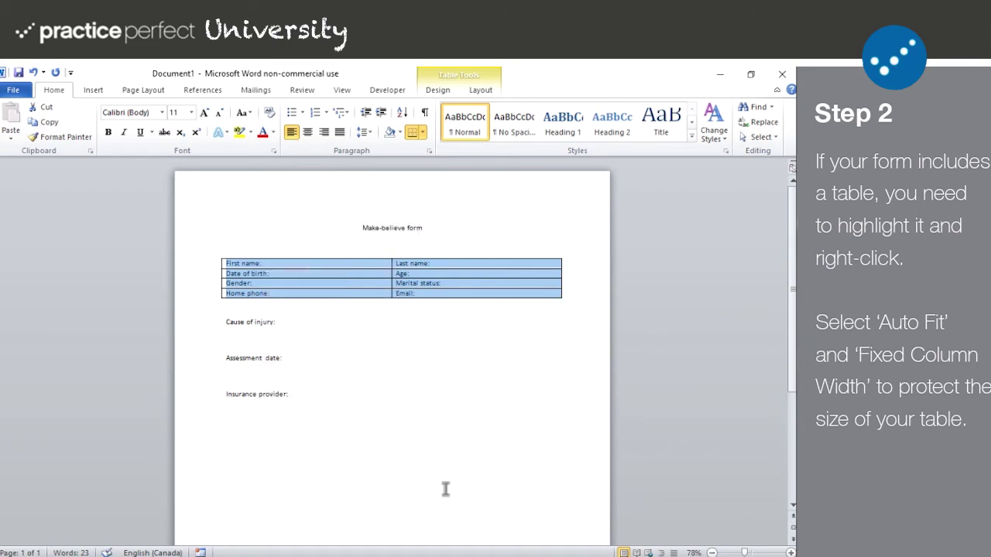
{"action": "left_click", "coordinate": [350, 338]}
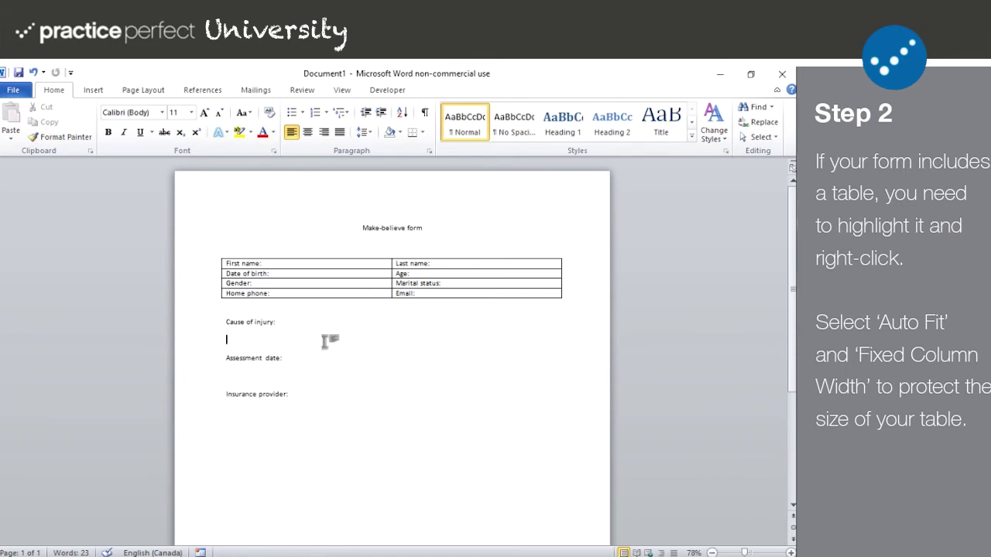
Insert legacy text form fields after the First name and Last name labels in the table.
{"action": "left_click", "coordinate": [290, 264]}
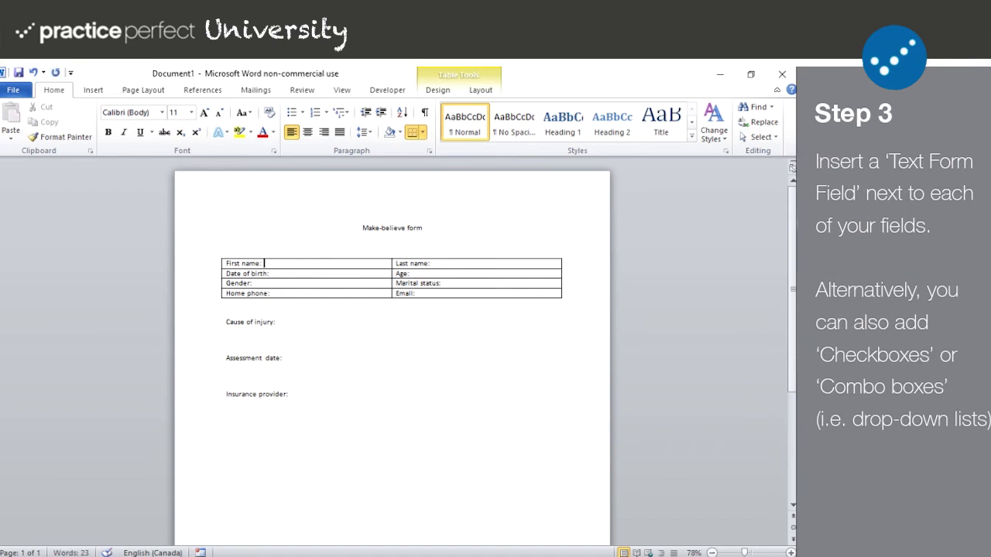
{"action": "left_click", "coordinate": [387, 90]}
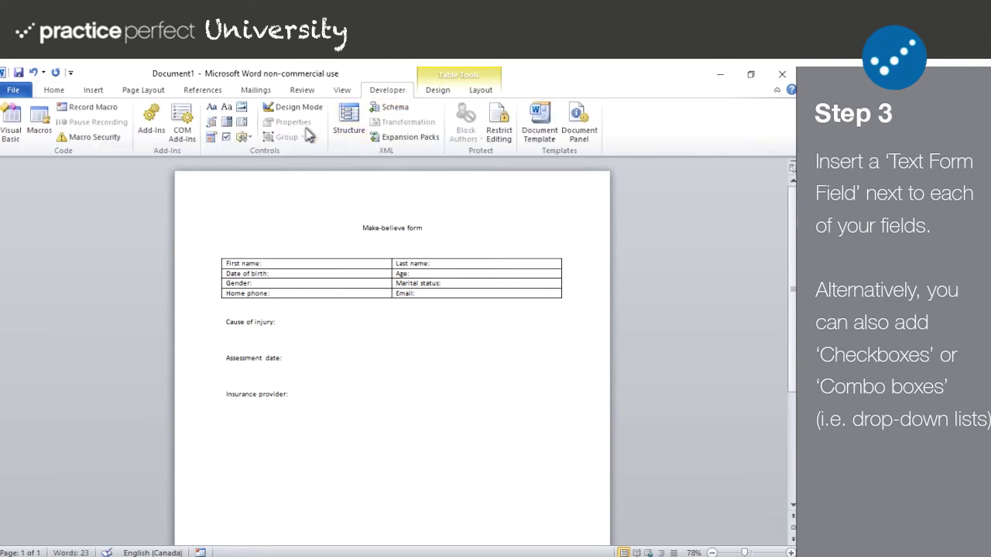
{"action": "left_click", "coordinate": [243, 137]}
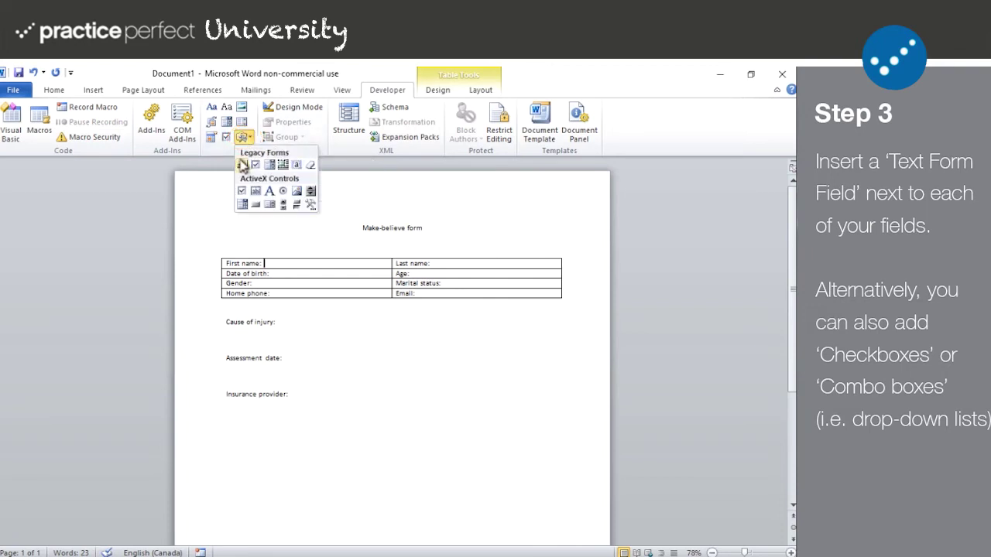
{"action": "left_click", "coordinate": [243, 165]}
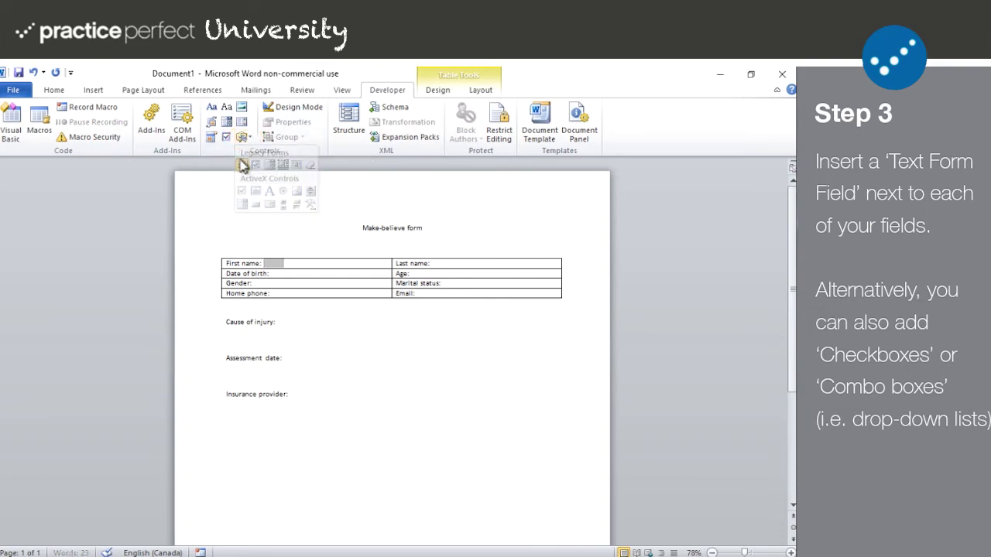
{"action": "left_click", "coordinate": [442, 260]}
{"action": "key", "text": "ctrl+y"}
Insert legacy text form fields after the Date of birth, Age and Gender labels.
{"action": "left_click", "coordinate": [243, 137]}
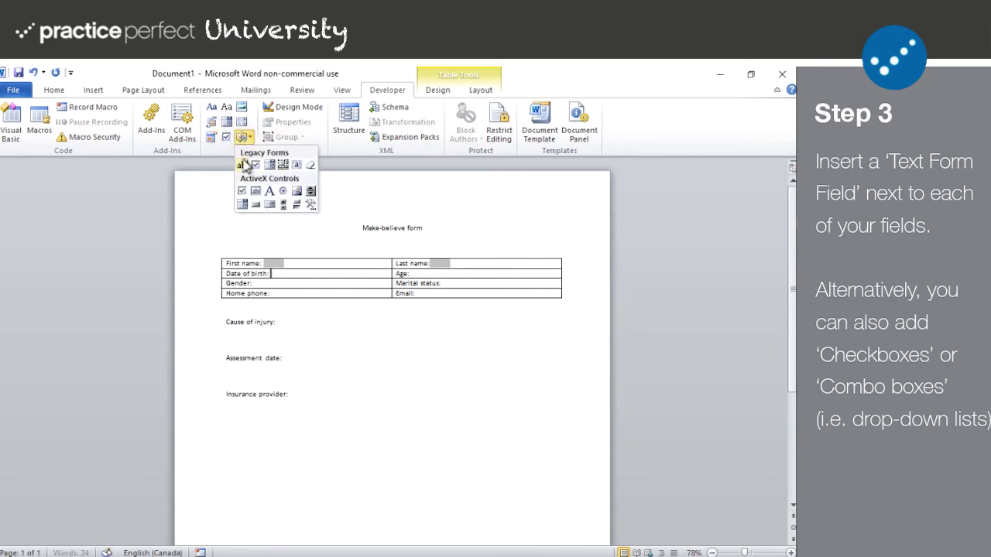
{"action": "left_click", "coordinate": [242, 165]}
{"action": "left_click", "coordinate": [434, 273]}
{"action": "key", "text": "ctrl+y"}
{"action": "left_click", "coordinate": [243, 137]}
{"action": "left_click", "coordinate": [242, 165]}
Insert legacy text form fields after the Marital status, Home phone and Email labels.
{"action": "left_click", "coordinate": [443, 282]}
{"action": "left_click", "coordinate": [243, 137]}
{"action": "left_click", "coordinate": [242, 165]}
{"action": "left_click", "coordinate": [281, 293]}
{"action": "left_click", "coordinate": [244, 137]}
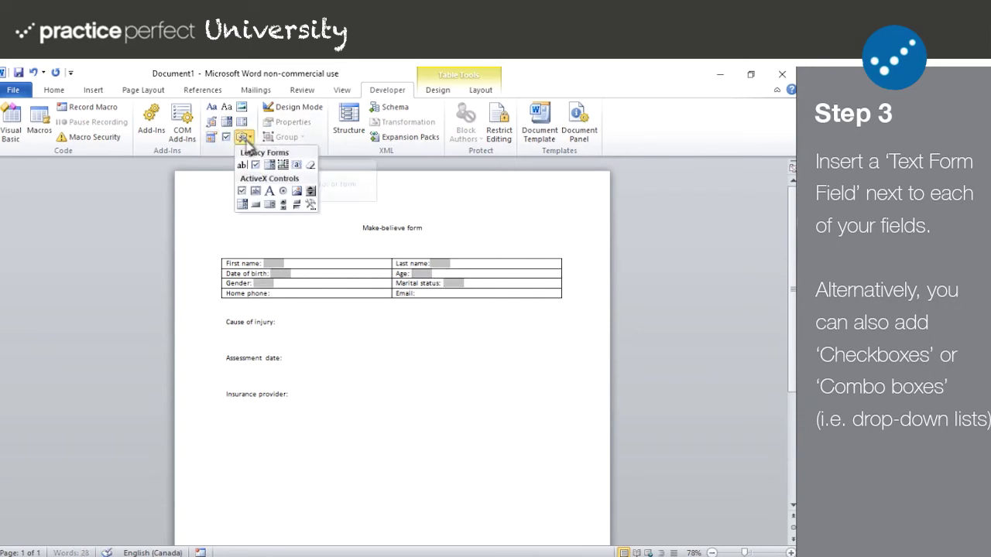
{"action": "left_click", "coordinate": [243, 165]}
{"action": "left_click", "coordinate": [438, 293]}
{"action": "left_click", "coordinate": [243, 137]}
{"action": "left_click", "coordinate": [242, 165]}
Insert a legacy text form field on the empty line under the Cause of injury heading.
{"action": "key", "text": "Down"}
{"action": "key", "text": "Down"}
{"action": "key", "text": "Down"}
{"action": "left_click", "coordinate": [243, 137]}
{"action": "left_click", "coordinate": [242, 165]}
Turn on Design Mode and insert legacy text form fields under the Assessment date and Insurance provider headings.
{"action": "key", "text": "Down"}
{"action": "key", "text": "Down"}
{"action": "key", "text": "Down"}
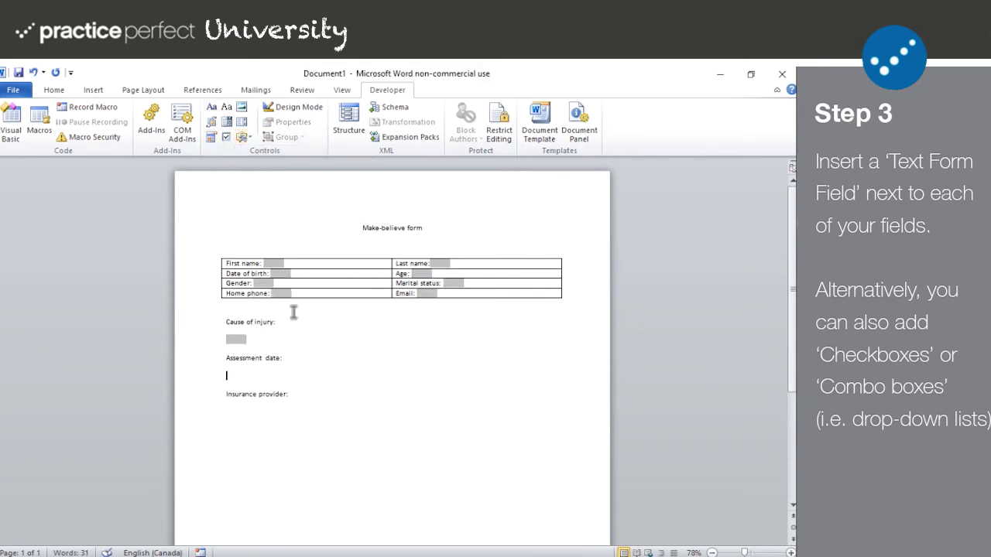
{"action": "left_click", "coordinate": [299, 107]}
{"action": "left_click", "coordinate": [243, 137]}
{"action": "left_click", "coordinate": [242, 165]}
{"action": "key", "text": "Down"}
{"action": "key", "text": "Down"}
{"action": "key", "text": "Down"}
{"action": "left_click", "coordinate": [243, 137]}
{"action": "left_click", "coordinate": [240, 165]}
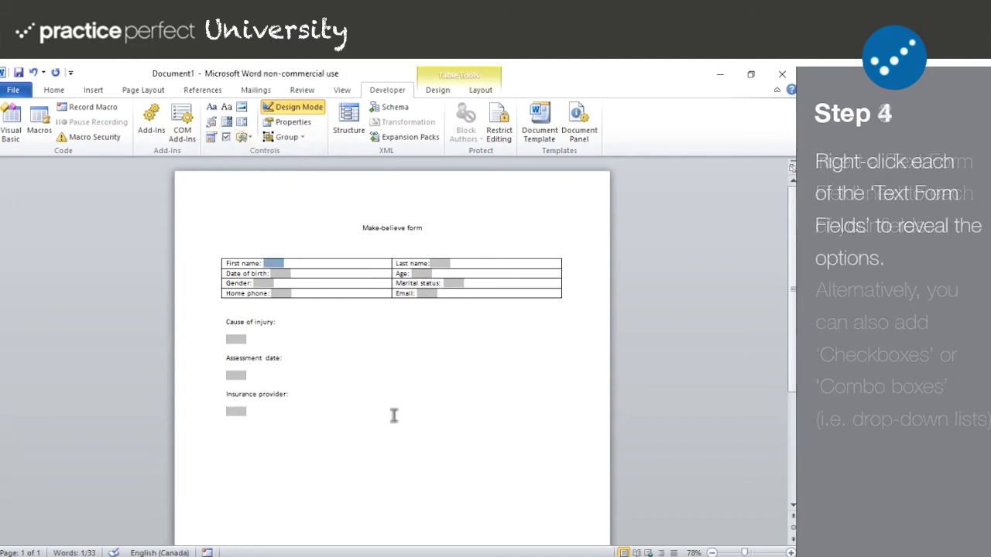
Set the First name text form field's bookmark to "Firstname" with Fill-in enabled.
{"action": "left_click", "coordinate": [278, 265]}
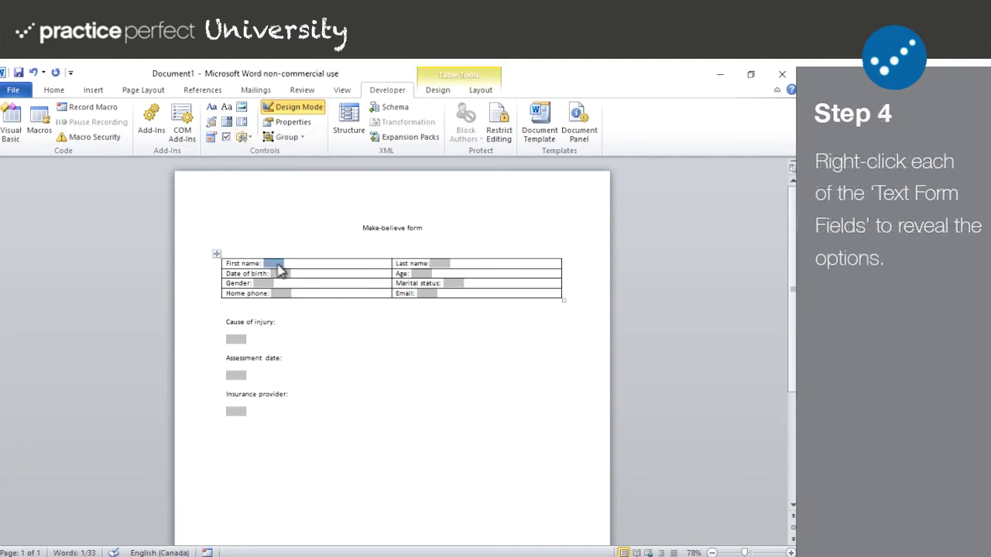
{"action": "right_click", "coordinate": [278, 264]}
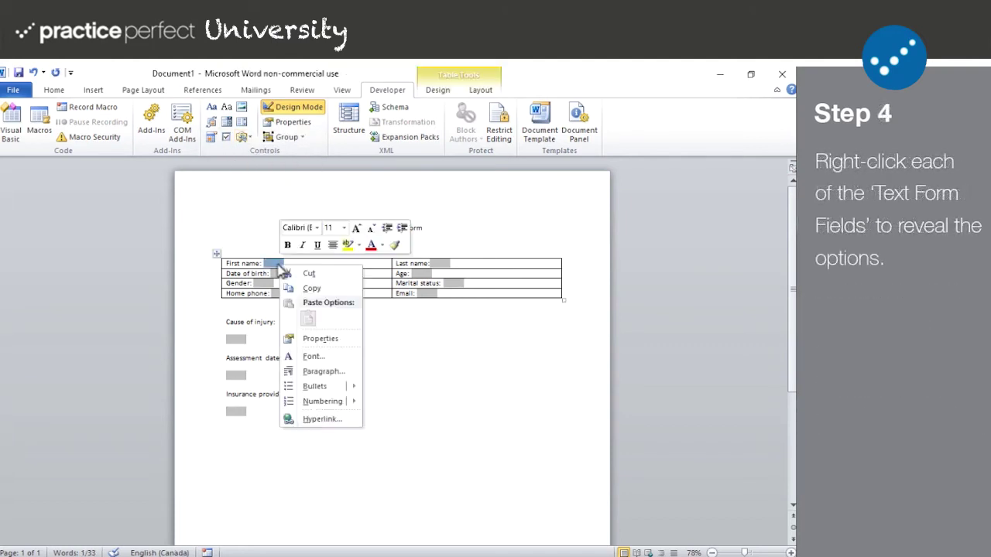
{"action": "left_click", "coordinate": [306, 339]}
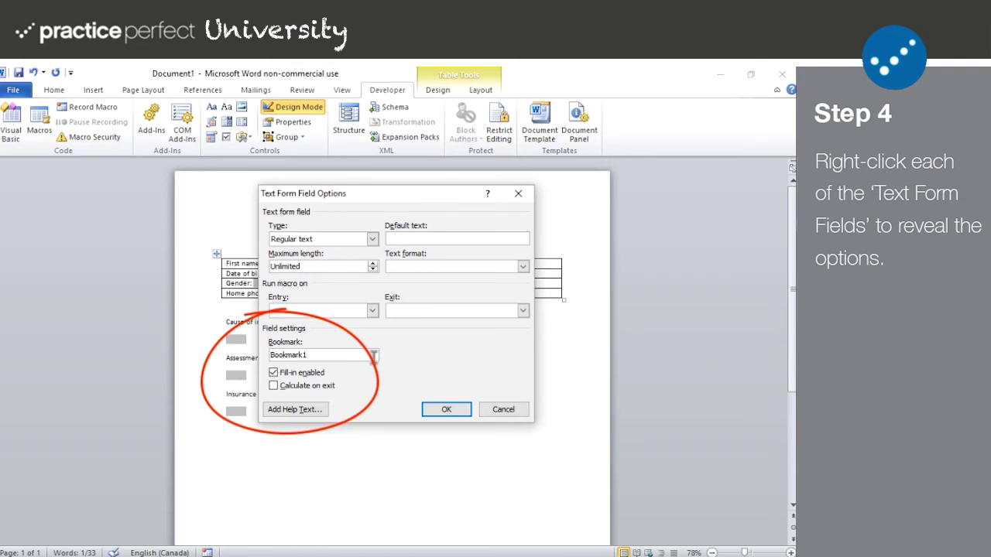
{"action": "left_click_drag", "start_coordinate": [372, 354], "coordinate": [269, 354]}
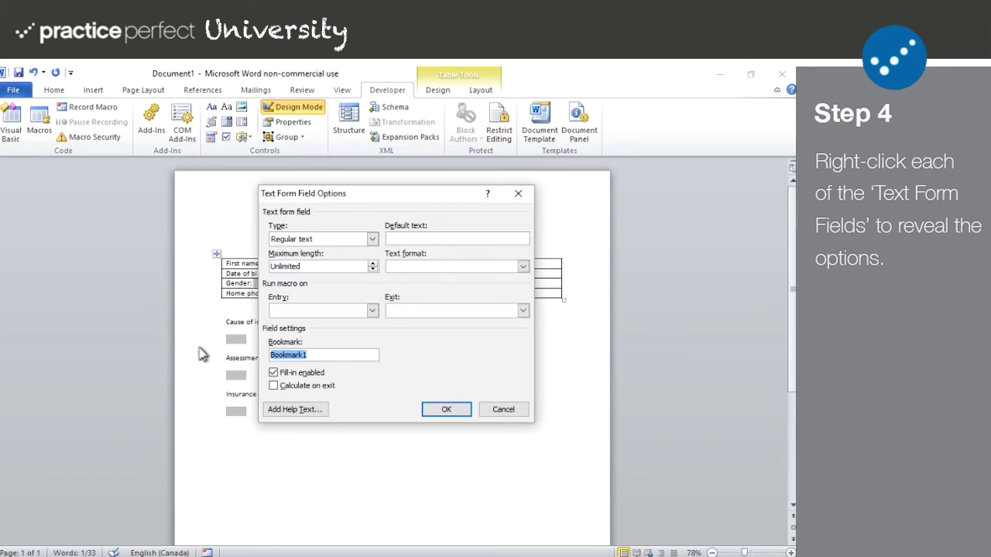
{"action": "type", "text": "Firstname"}
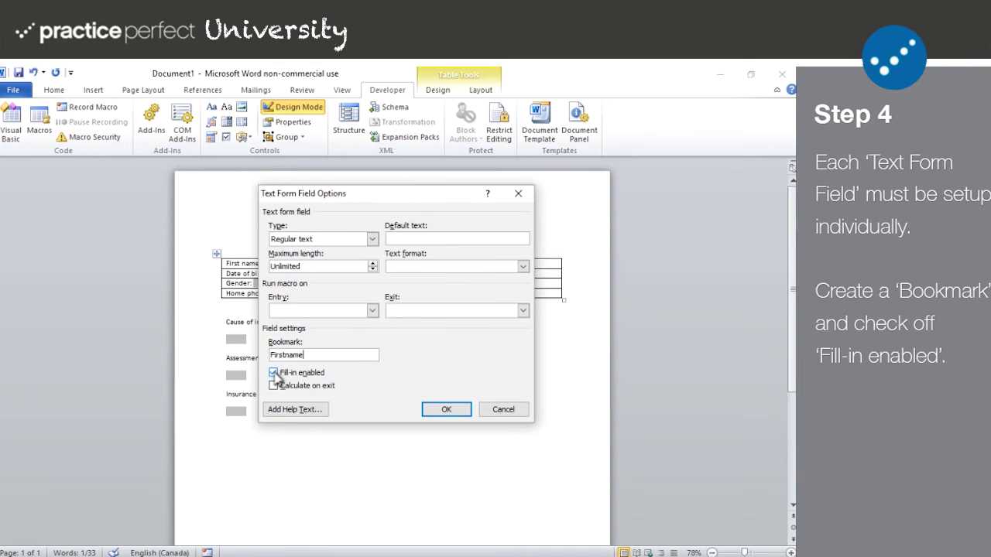
{"action": "left_click", "coordinate": [275, 374]}
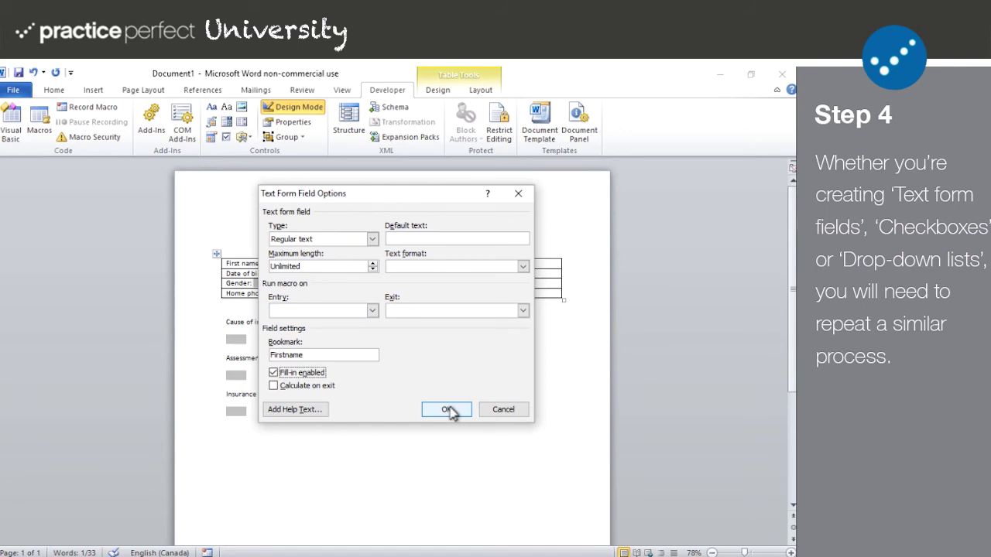
{"action": "left_click", "coordinate": [449, 411]}
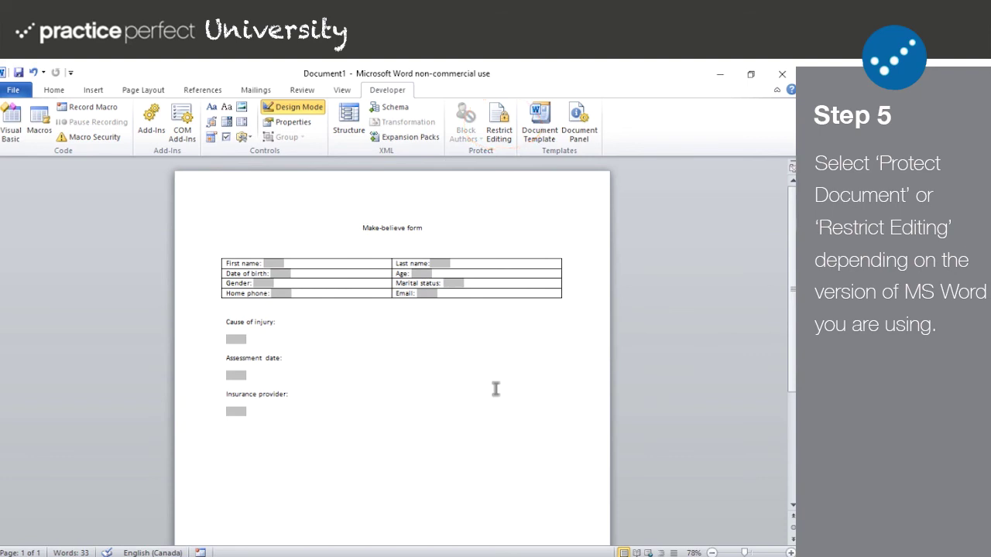
Restrict editing so that only "Filling in forms" is allowed in the document.
{"action": "left_click", "coordinate": [505, 125]}
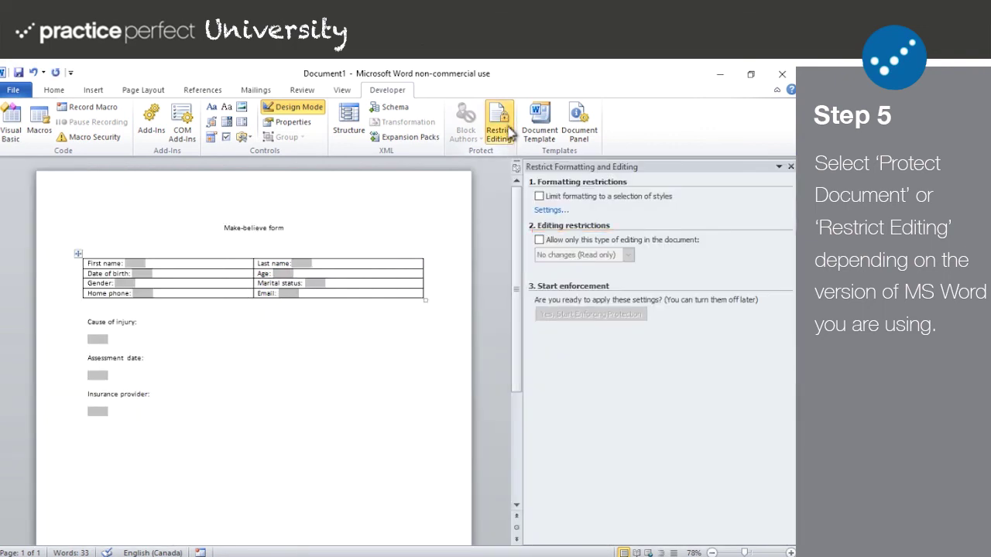
{"action": "left_click", "coordinate": [539, 240]}
{"action": "left_click", "coordinate": [627, 256]}
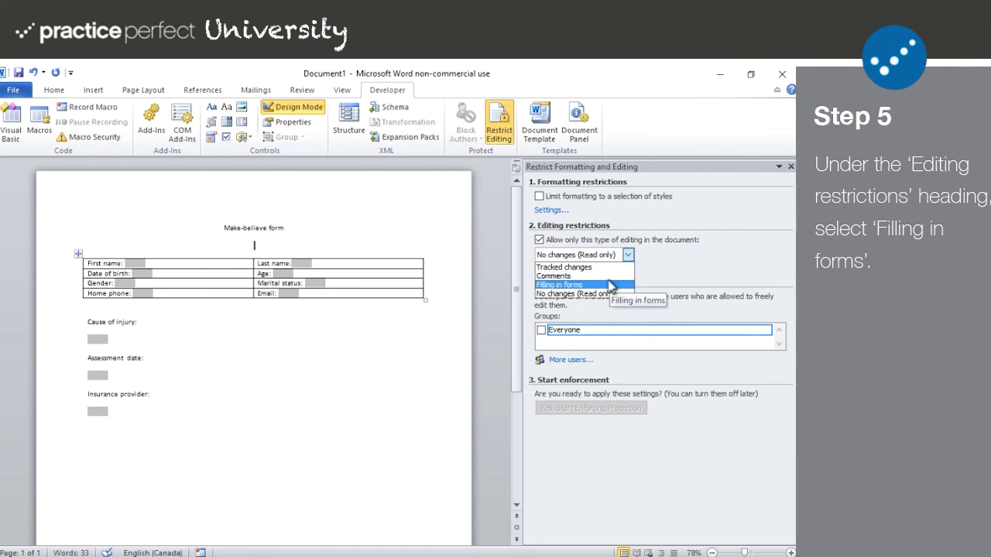
{"action": "left_click", "coordinate": [611, 287]}
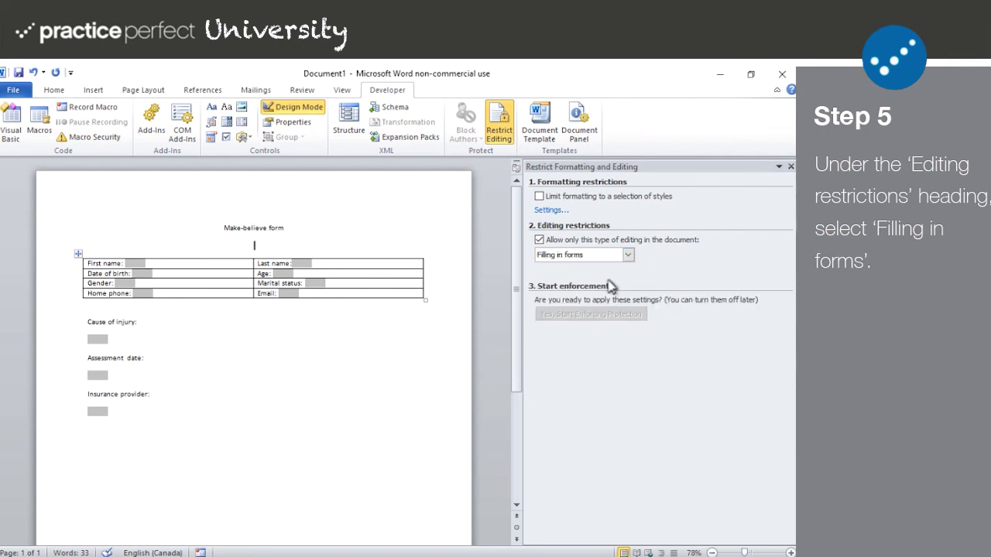